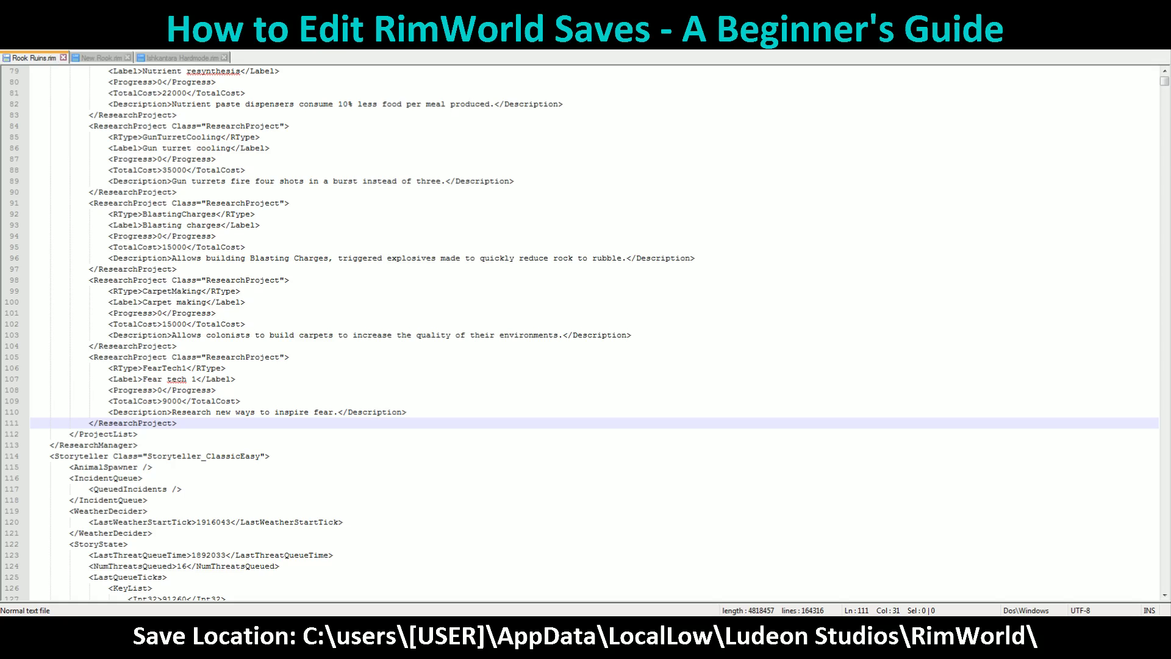
Examine the header of Rook Ruins.rim: the XML declaration, game version, map name, map size and colony name.
click(564, 104)
scroll(580, 333, up, 14)
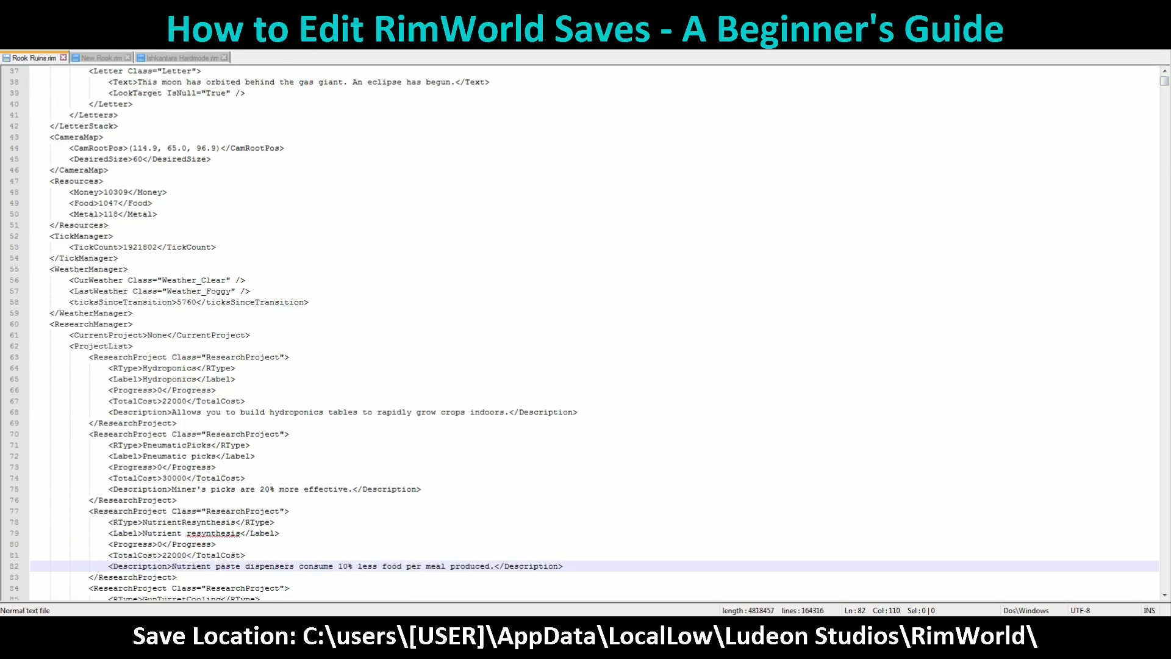
scroll(586, 333, up, 12)
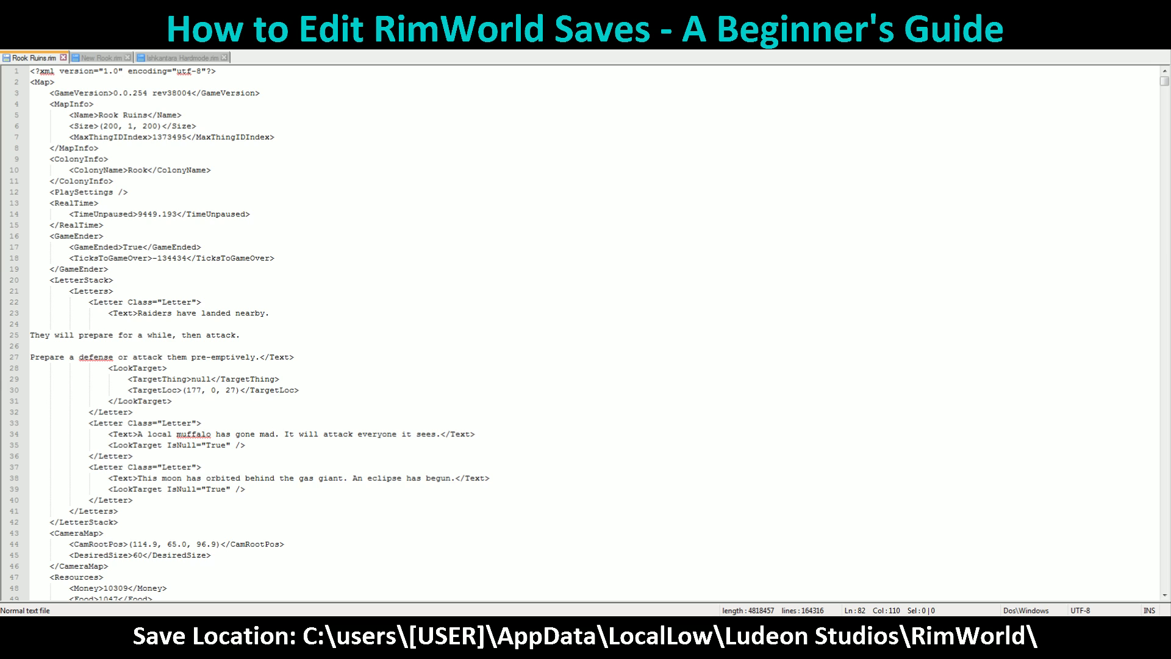
click(94, 104)
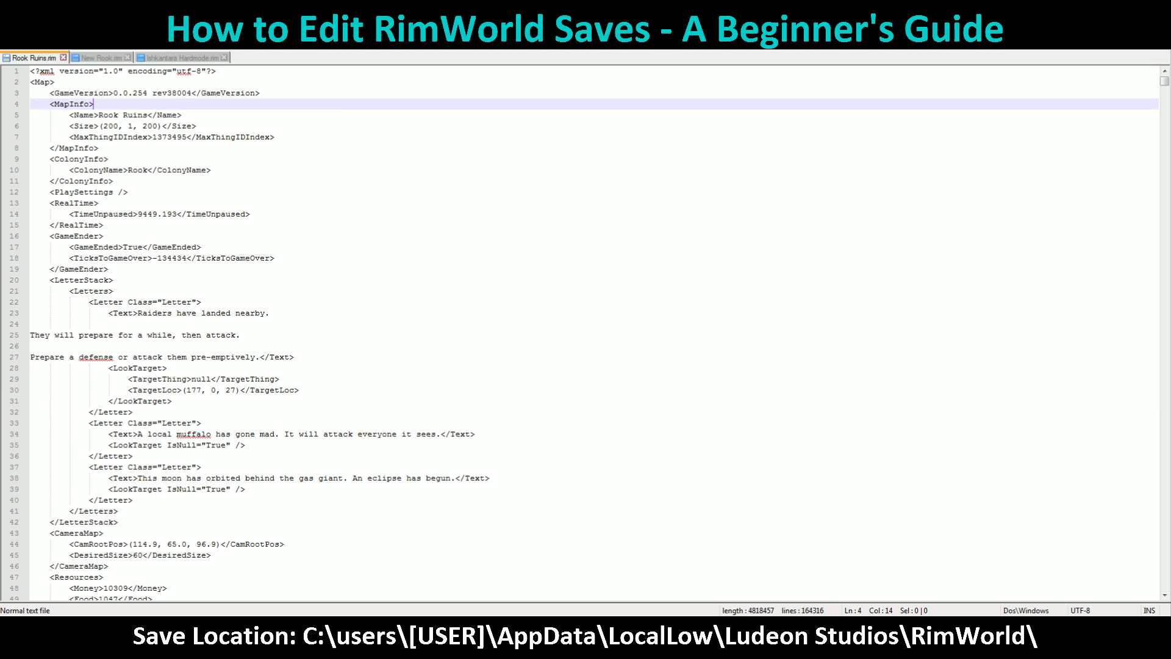
click(183, 115)
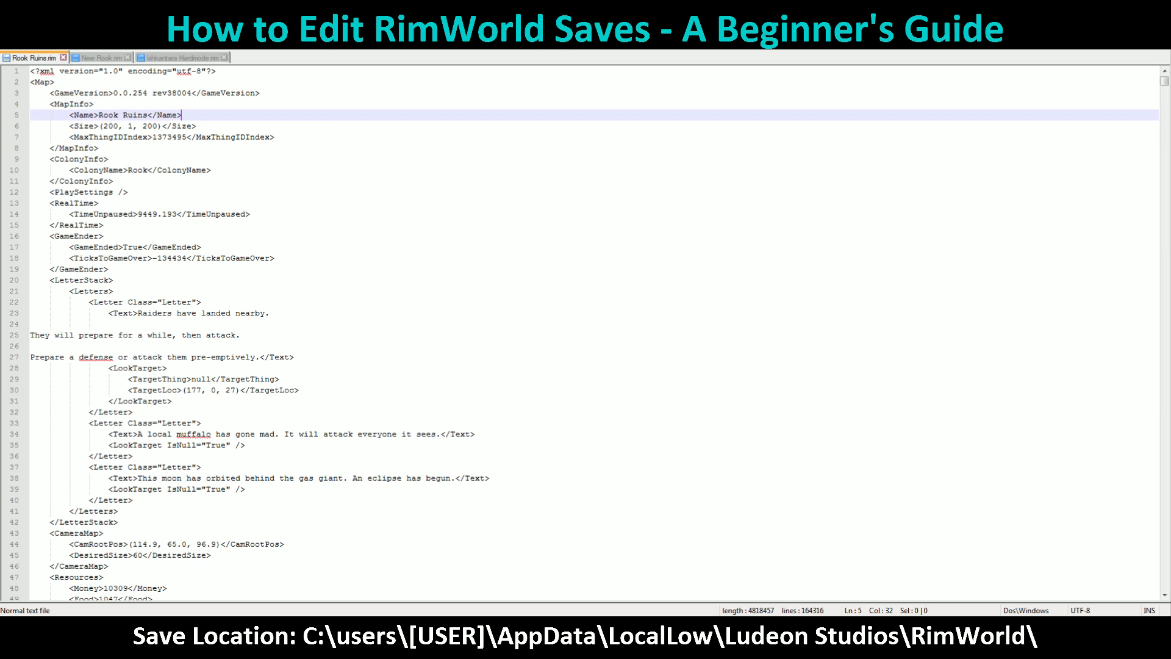
click(55, 82)
click(216, 71)
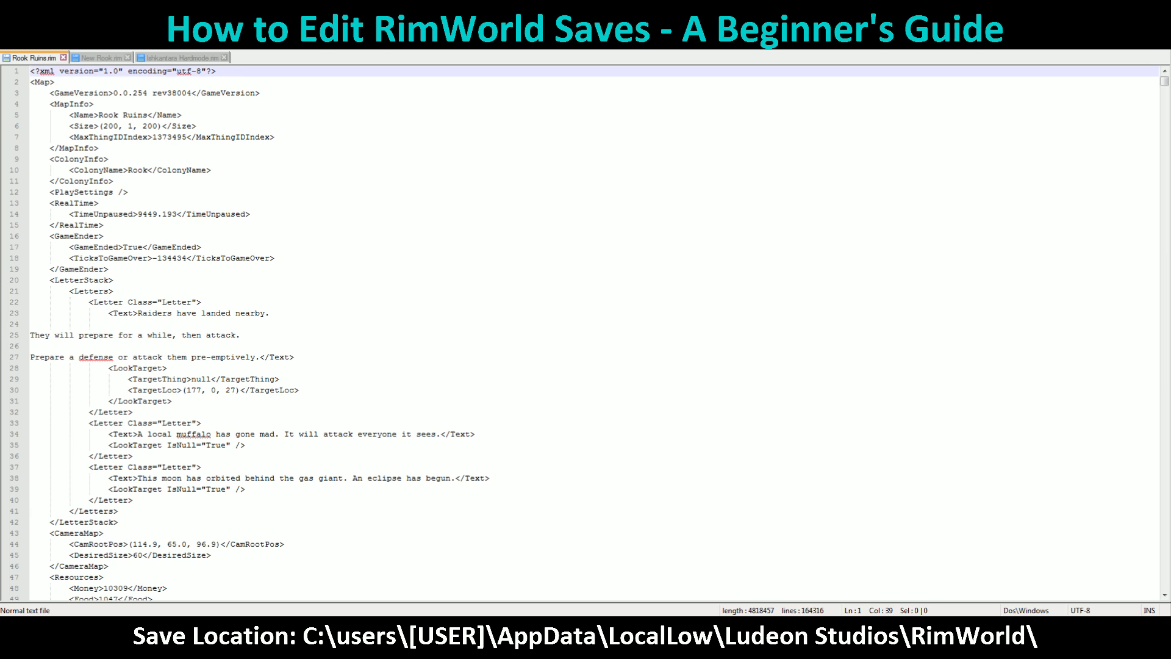
click(182, 116)
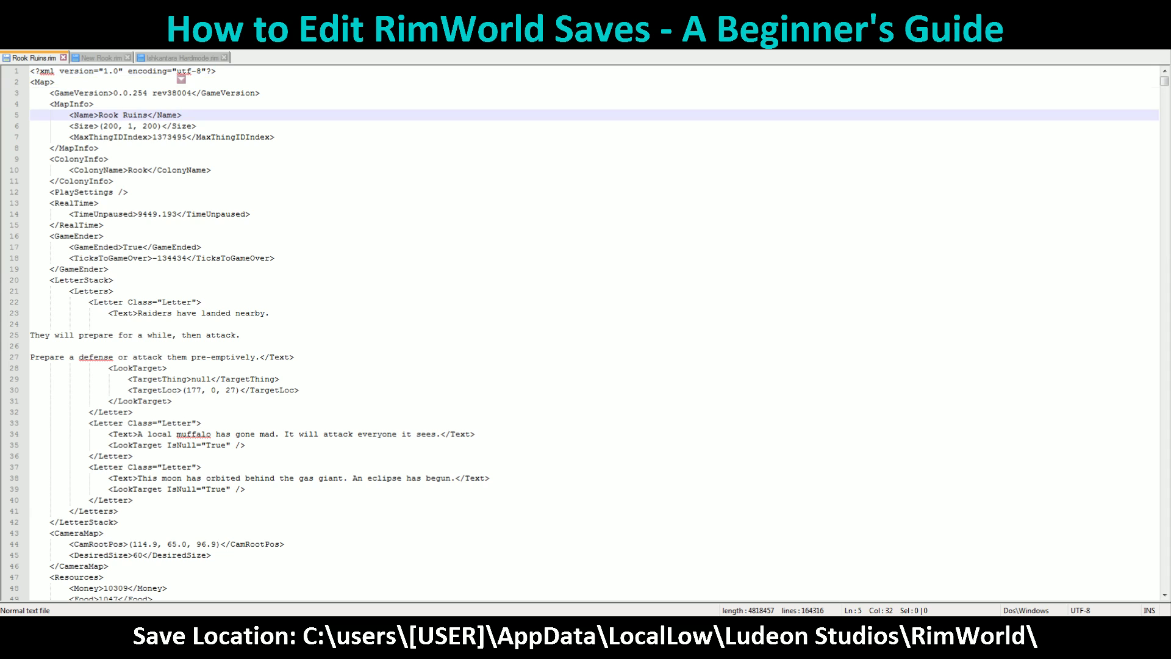
click(260, 94)
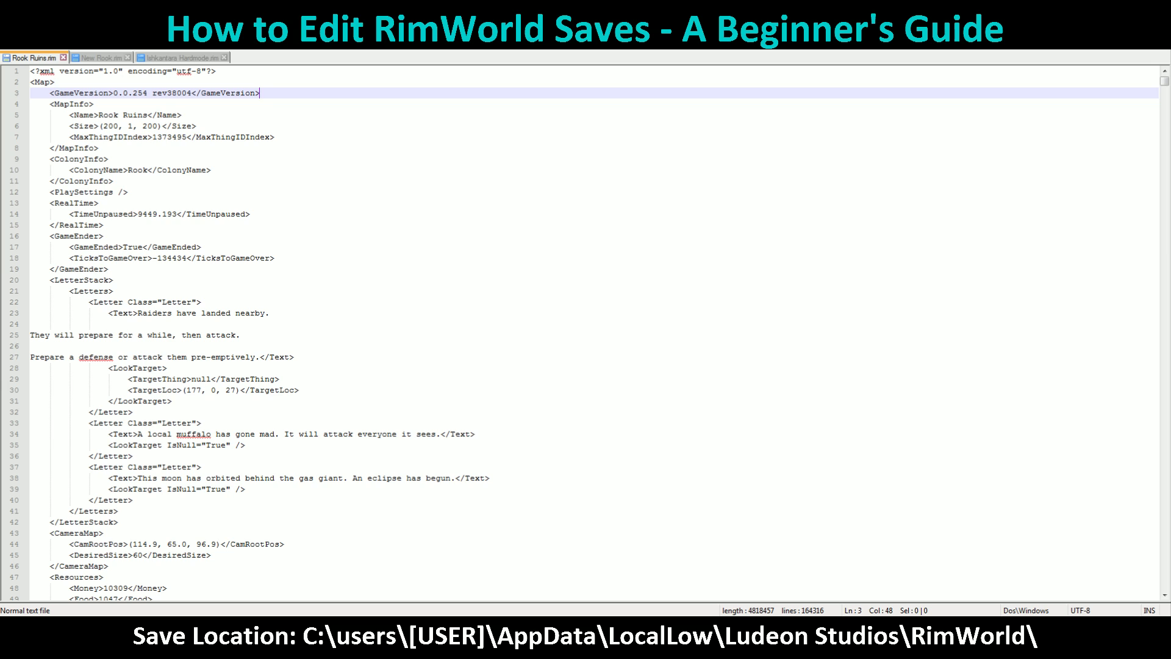
click(197, 126)
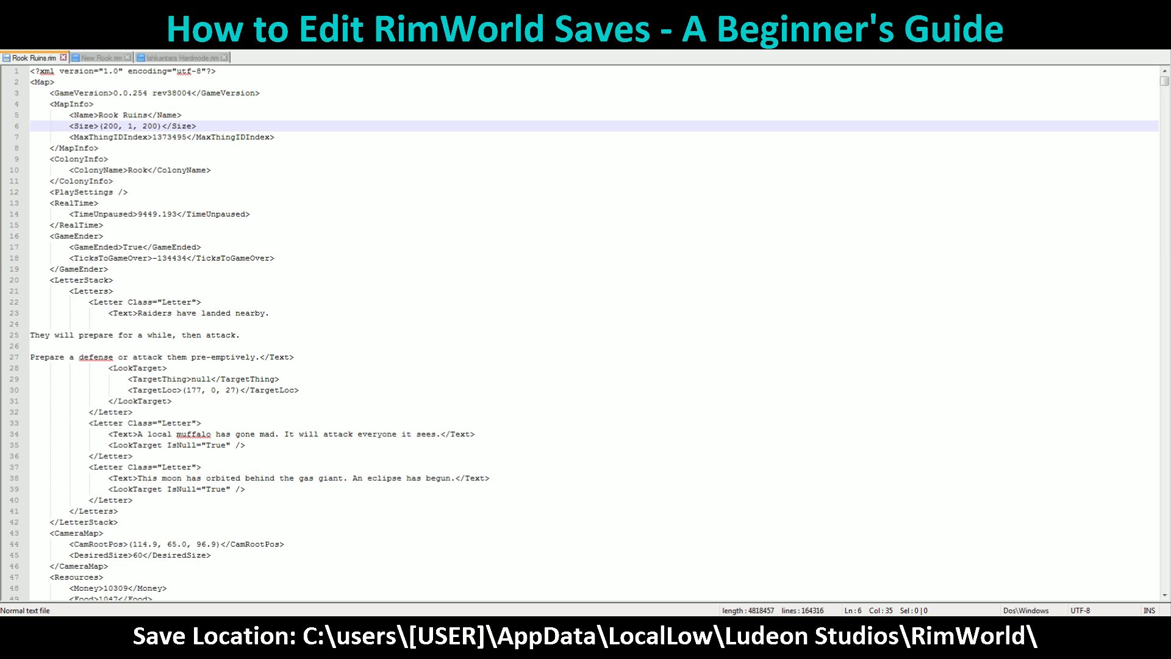
click(211, 170)
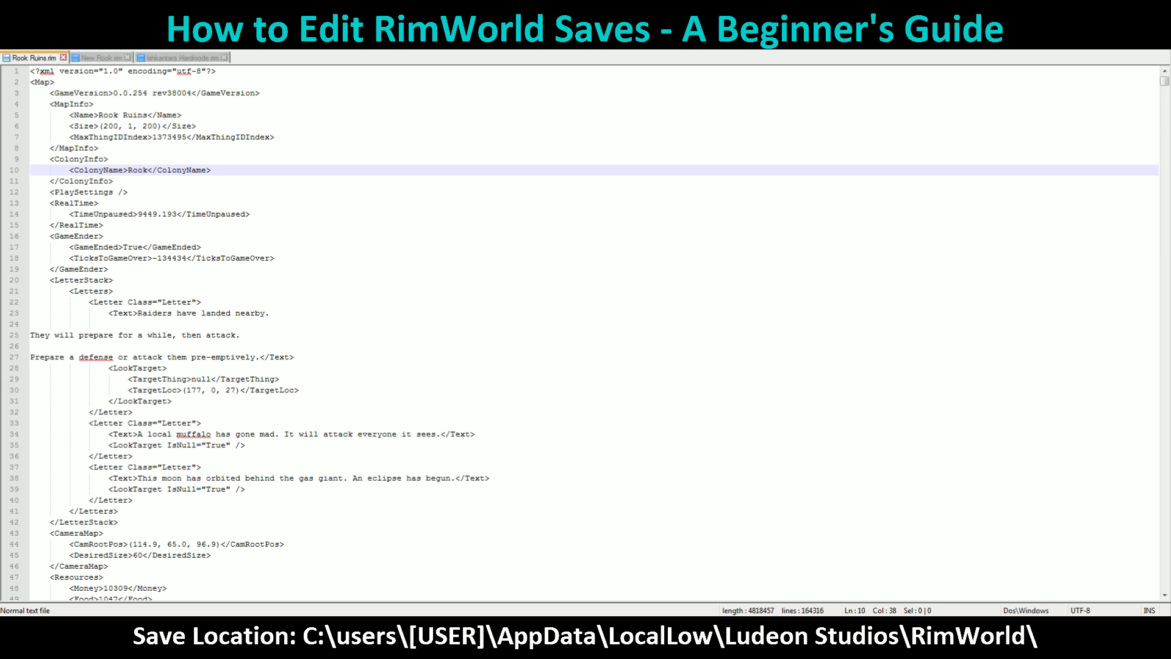
click(182, 115)
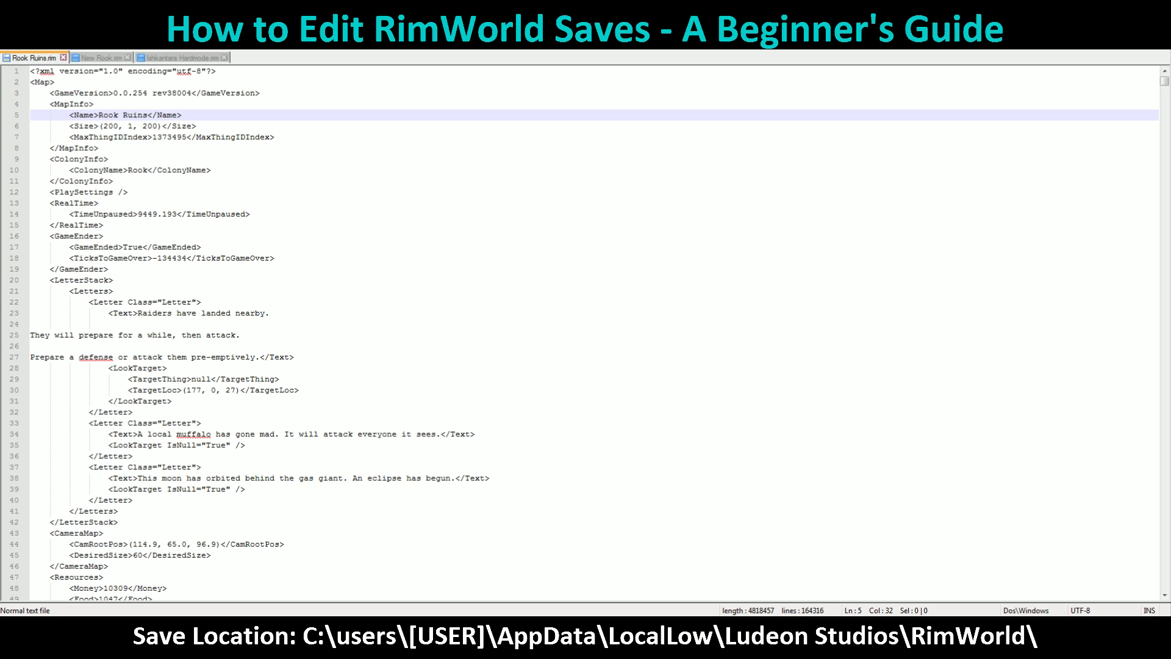
drag(128, 170, 148, 170)
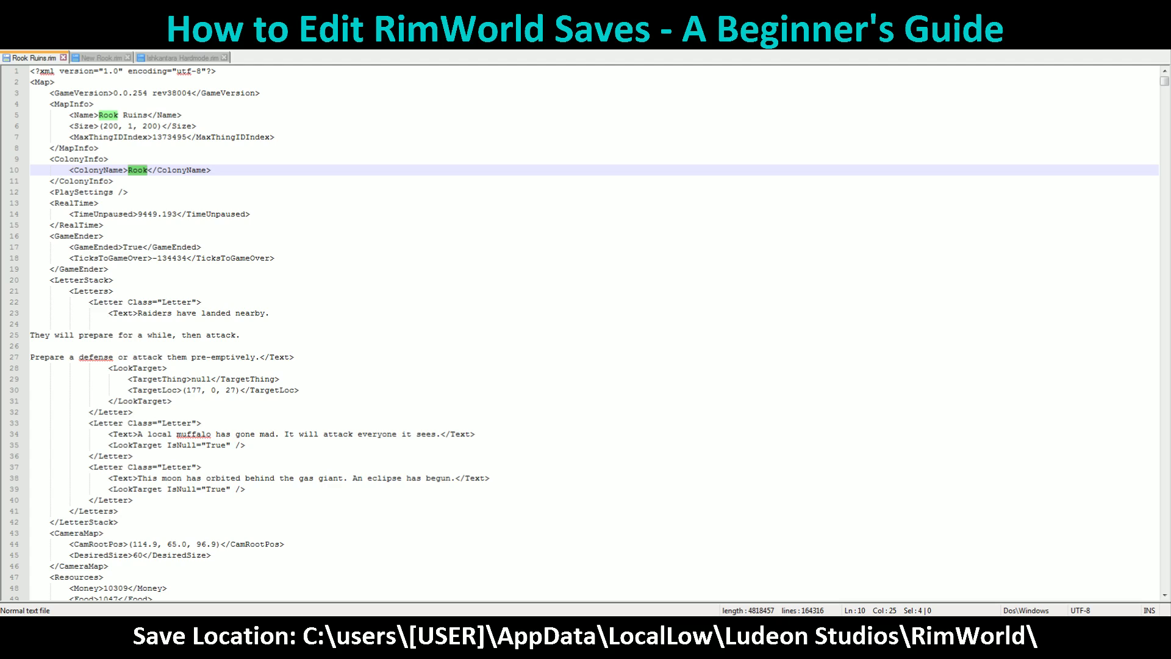
Examine the TicksToGameOver value and the whole LetterStack block of event messages.
click(172, 258)
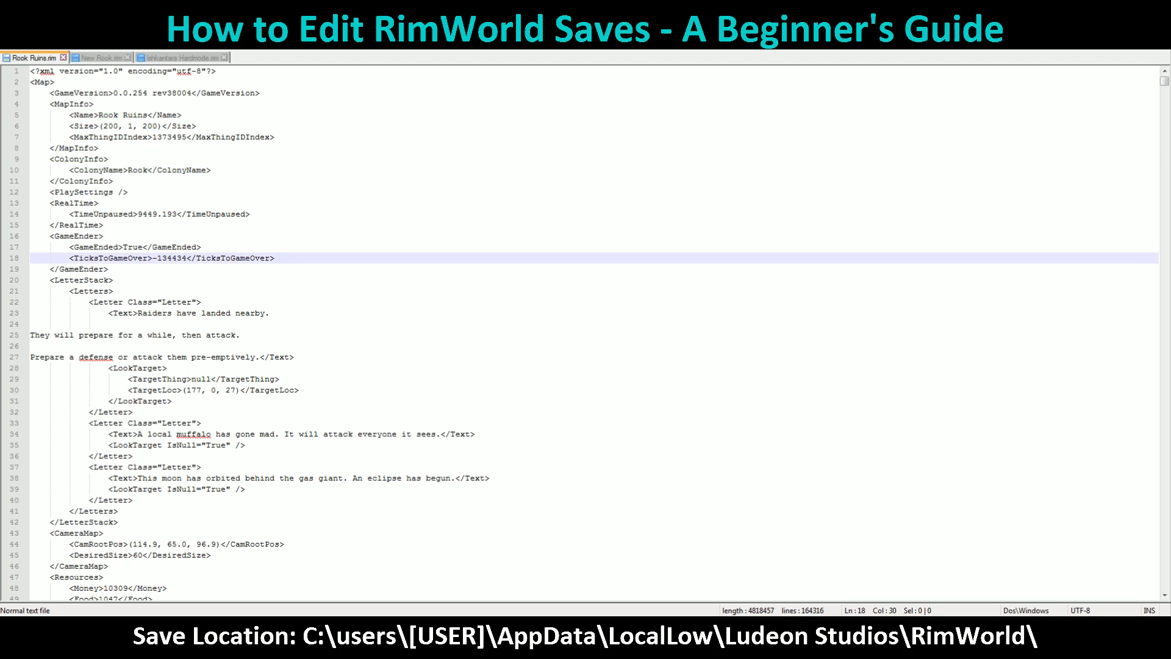
drag(274, 258, 24, 261)
click(187, 259)
drag(153, 258, 186, 257)
scroll(186, 257, down, 5)
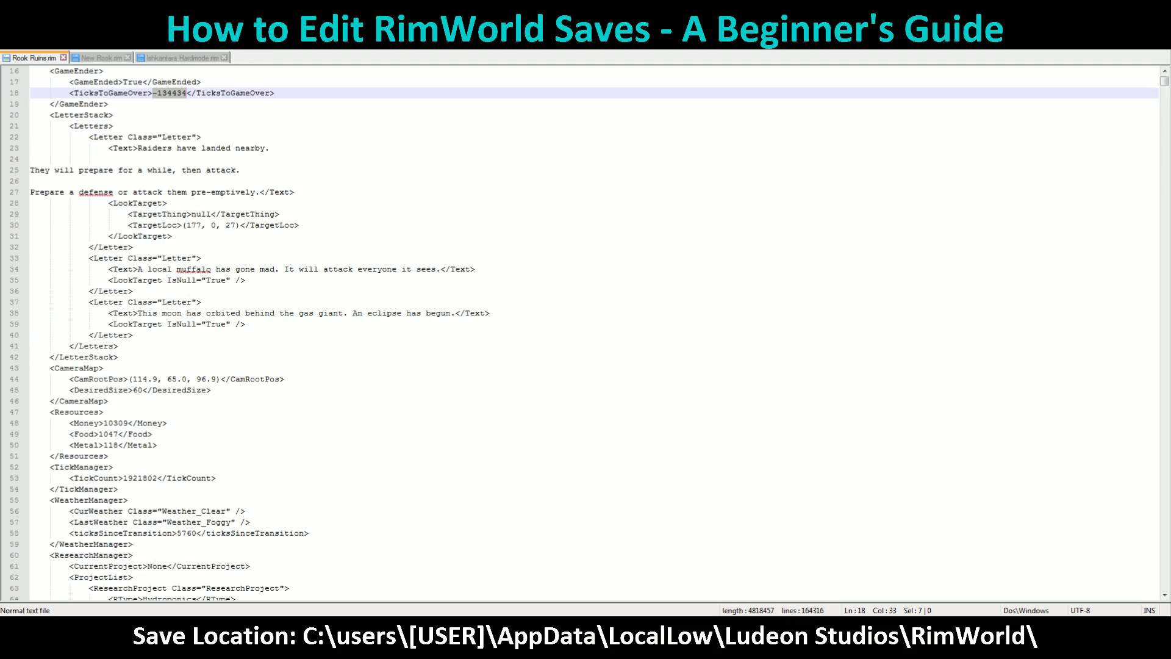
drag(216, 171, 254, 192)
click(325, 161)
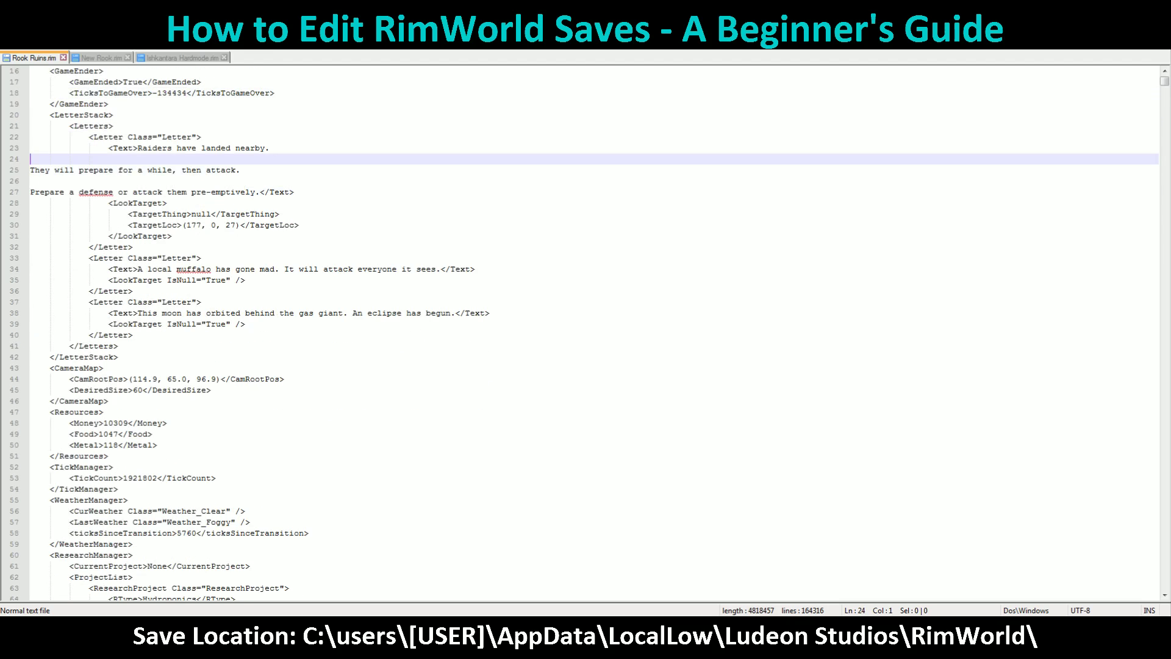
drag(50, 114, 122, 357)
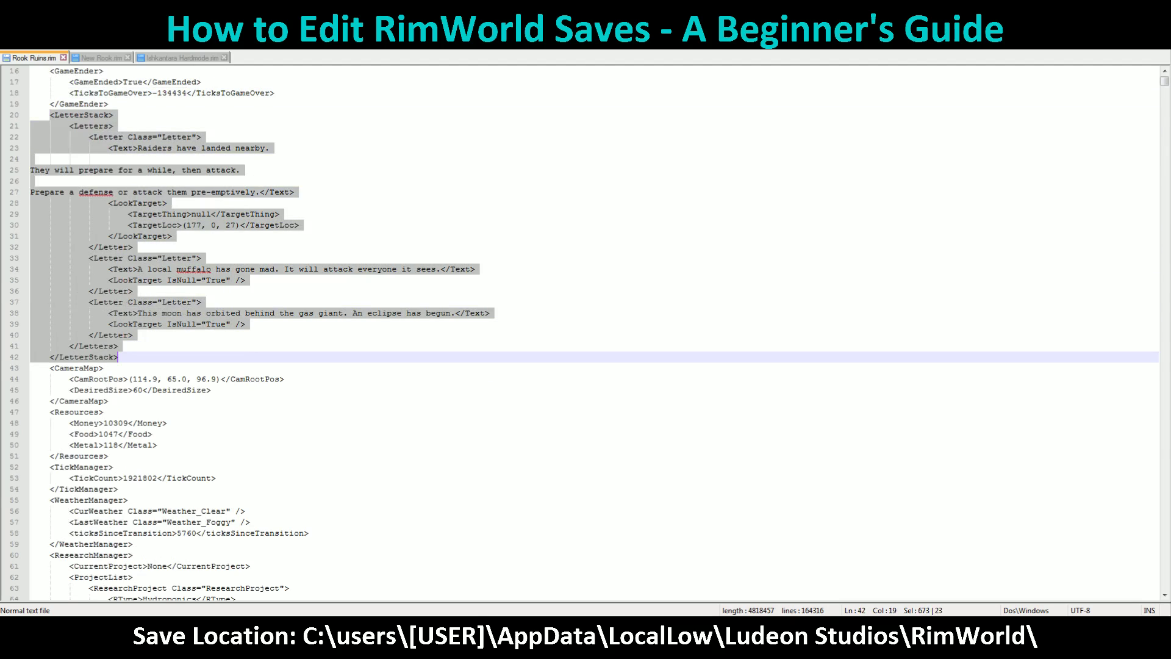
click(306, 283)
Set the Money value in the Resources block to 9999999.
click(169, 422)
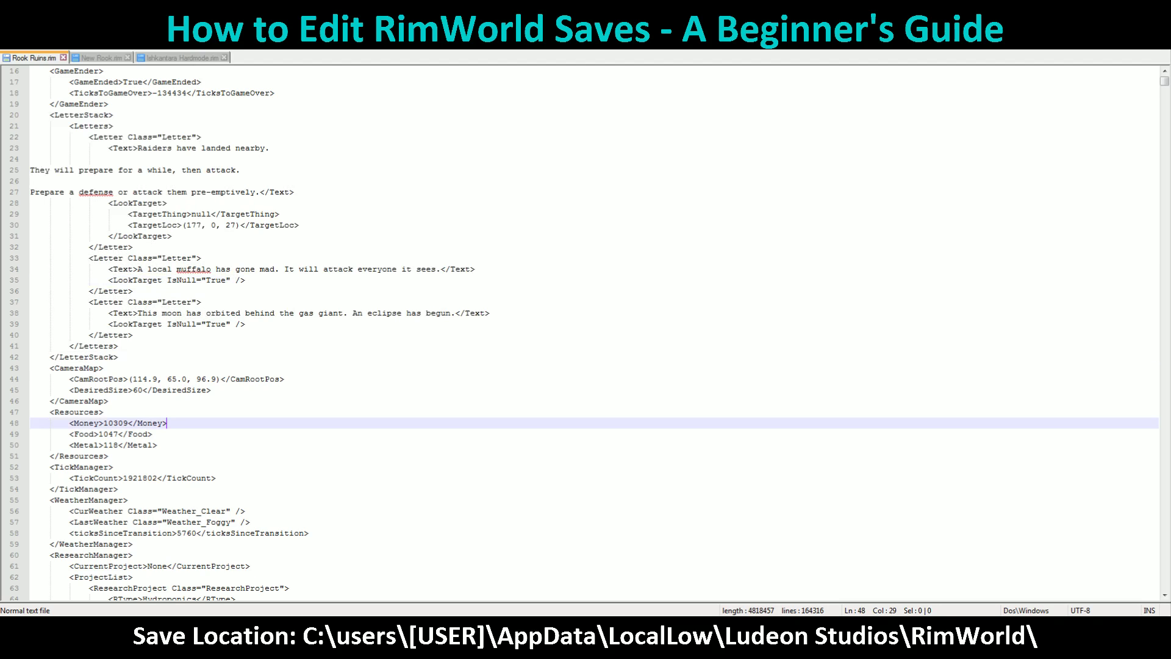
key(Up)
key(Home)
key(shift+Down)
key(shift+Down)
key(shift+Down)
key(shift+End)
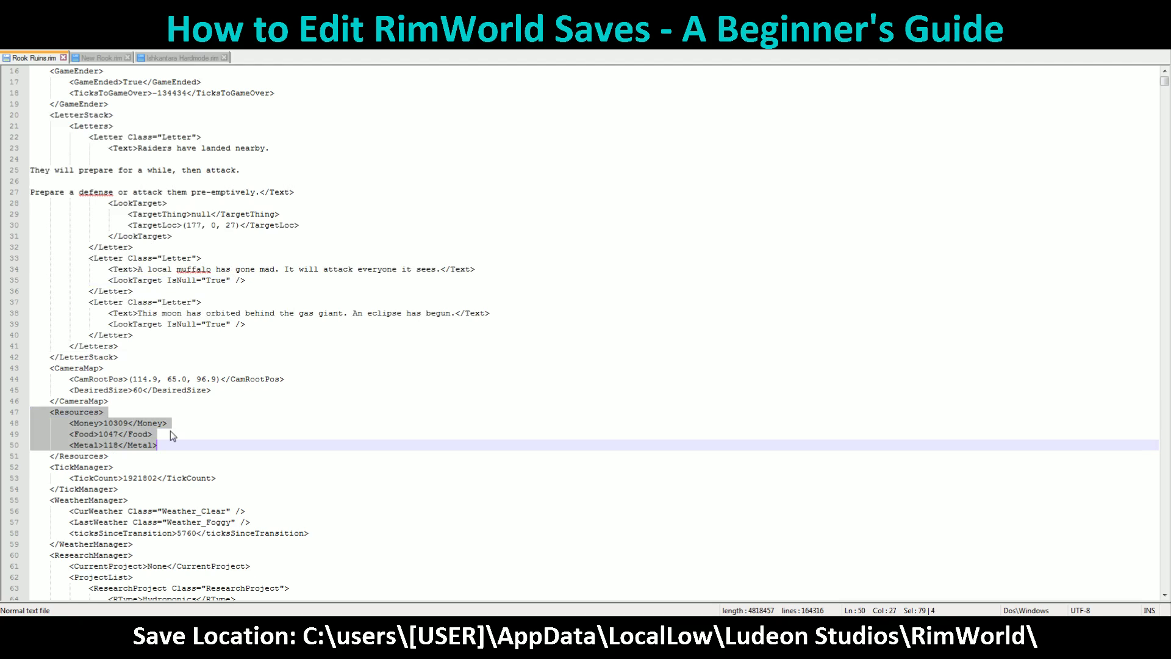
key(Up)
key(Up)
key(End)
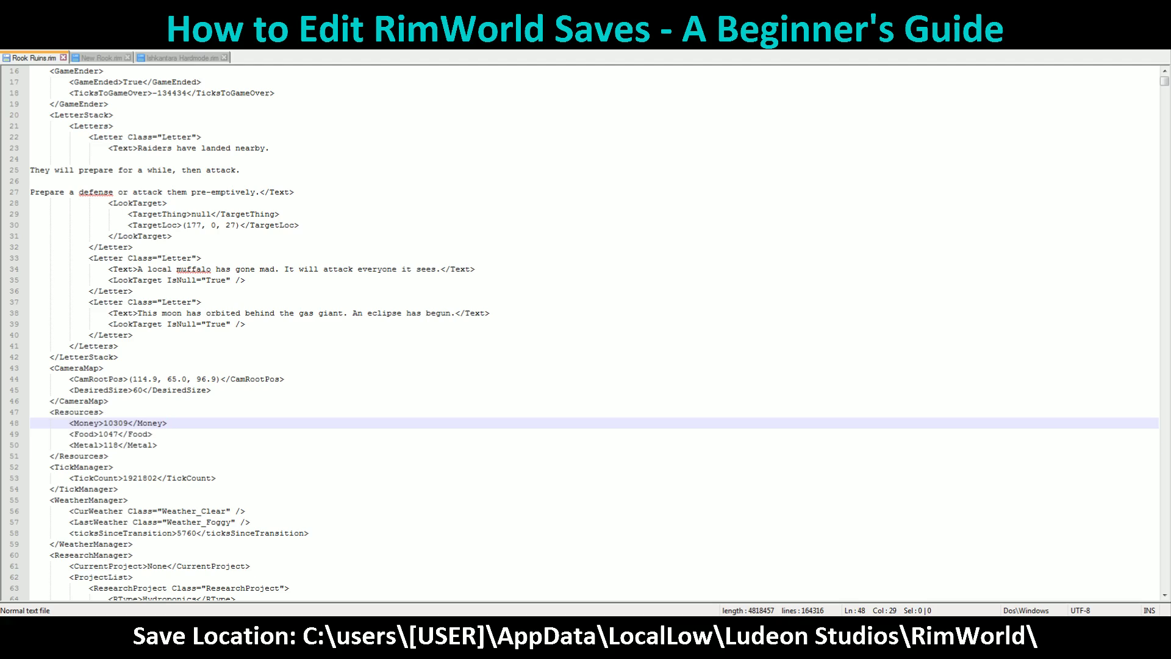
key(shift+Left)
key(shift+Left)
key(shift+Left)
key(shift+Left)
key(shift+Left)
text(9999999)
click(114, 467)
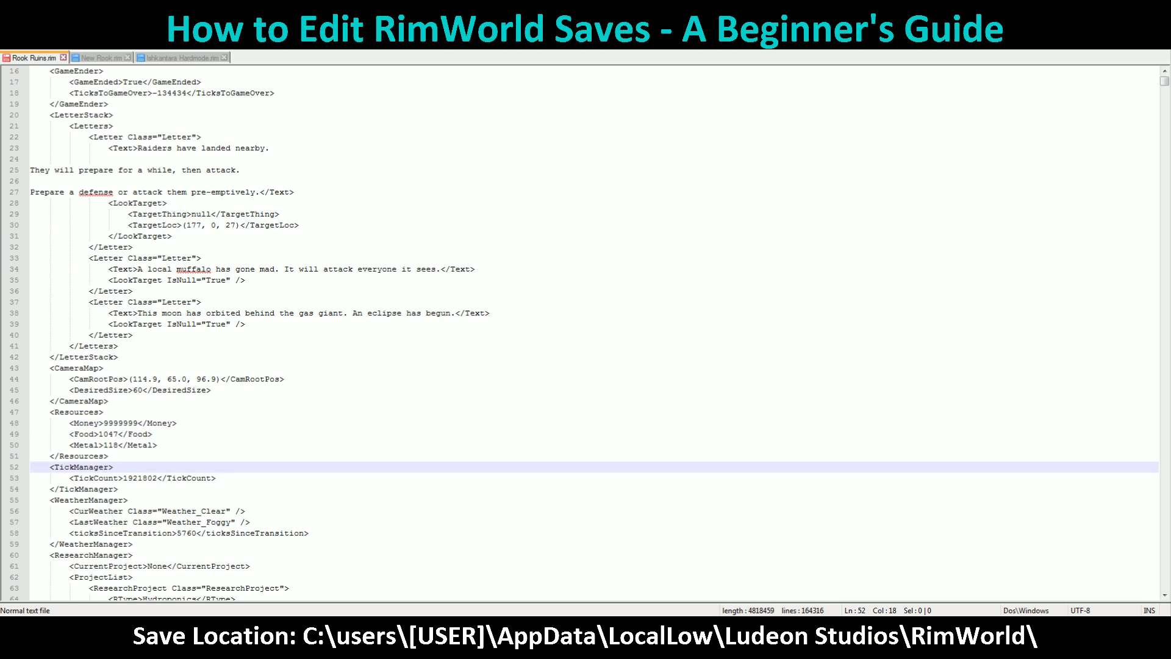
Examine the WeatherManager block and the full ResearchManager block with its list of research projects.
scroll(585, 333, down, 8)
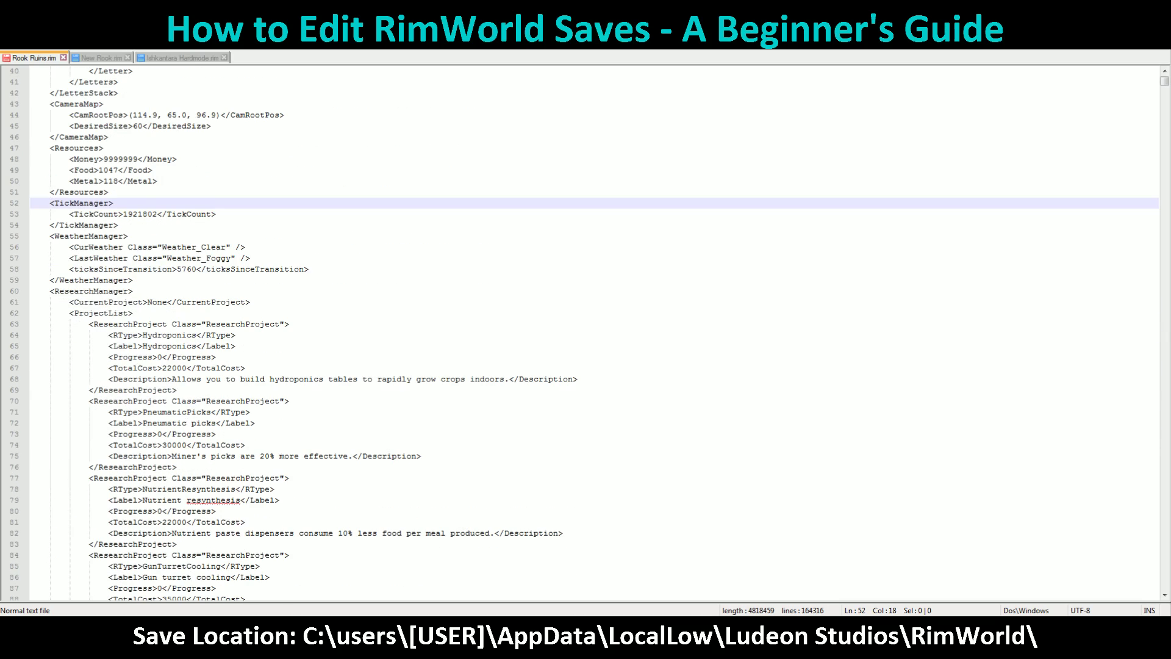
drag(314, 269, 19, 239)
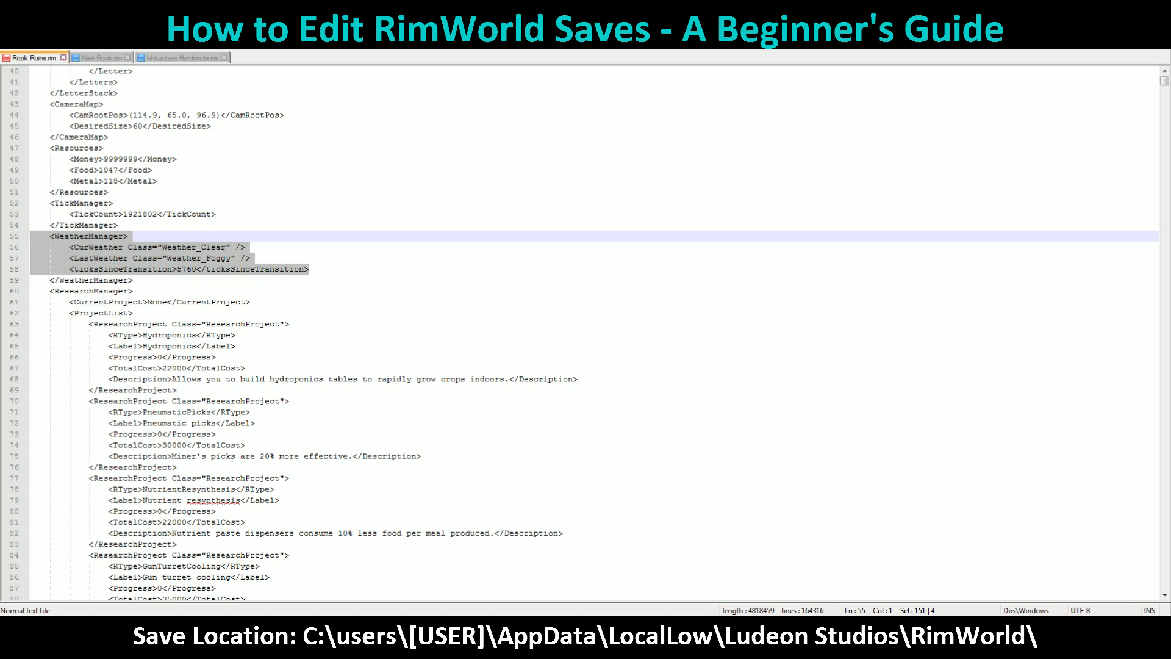
click(133, 291)
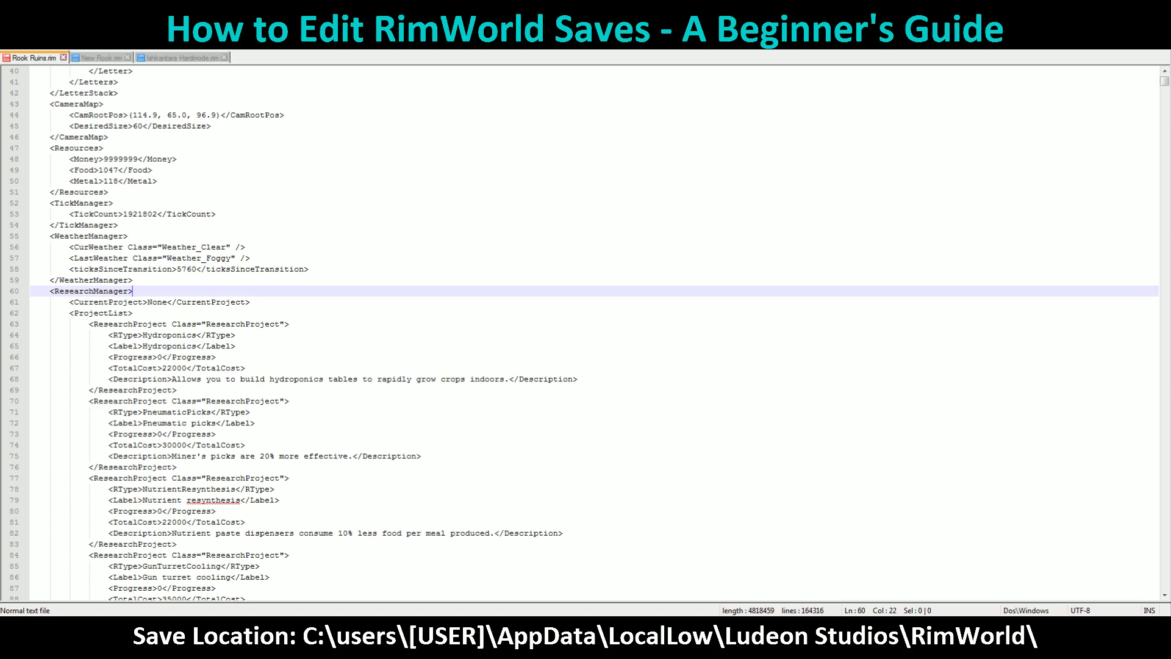
drag(49, 290, 206, 302)
scroll(160, 302, down, 13)
key(shift+Down)
key(shift+Down)
key(shift+Down)
key(shift+Down)
key(shift+Down)
key(shift+Down)
key(shift+Down)
key(shift+Down)
key(shift+Down)
key(shift+Down)
key(shift+Down)
key(shift+Down)
key(shift+Down)
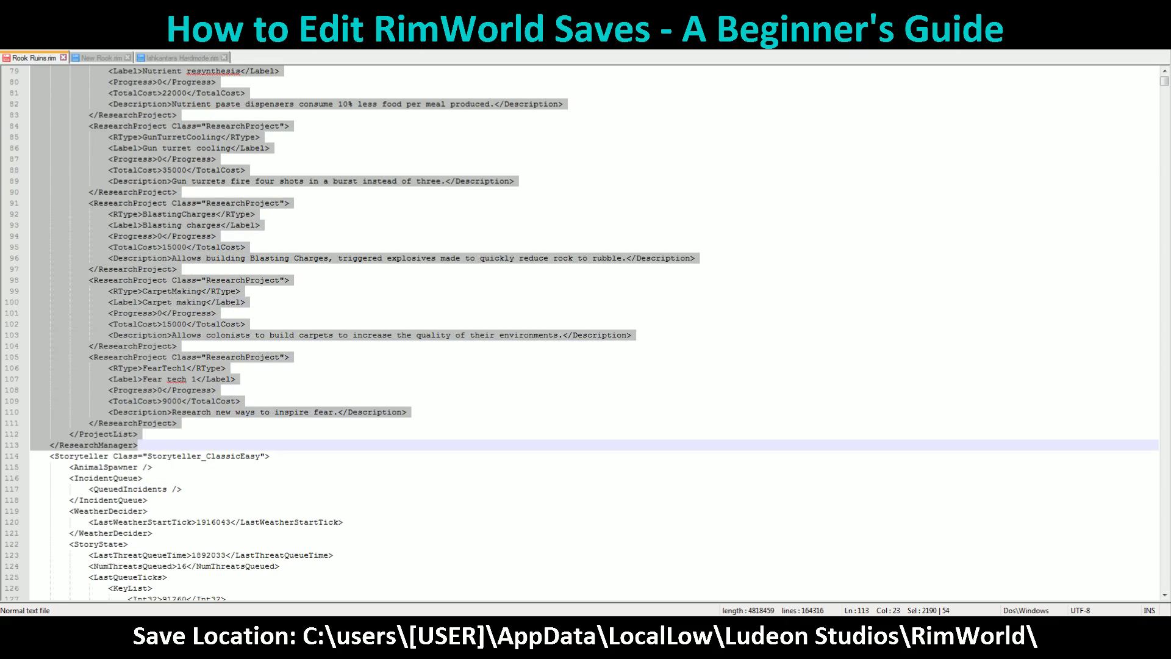
scroll(273, 454, up, 7)
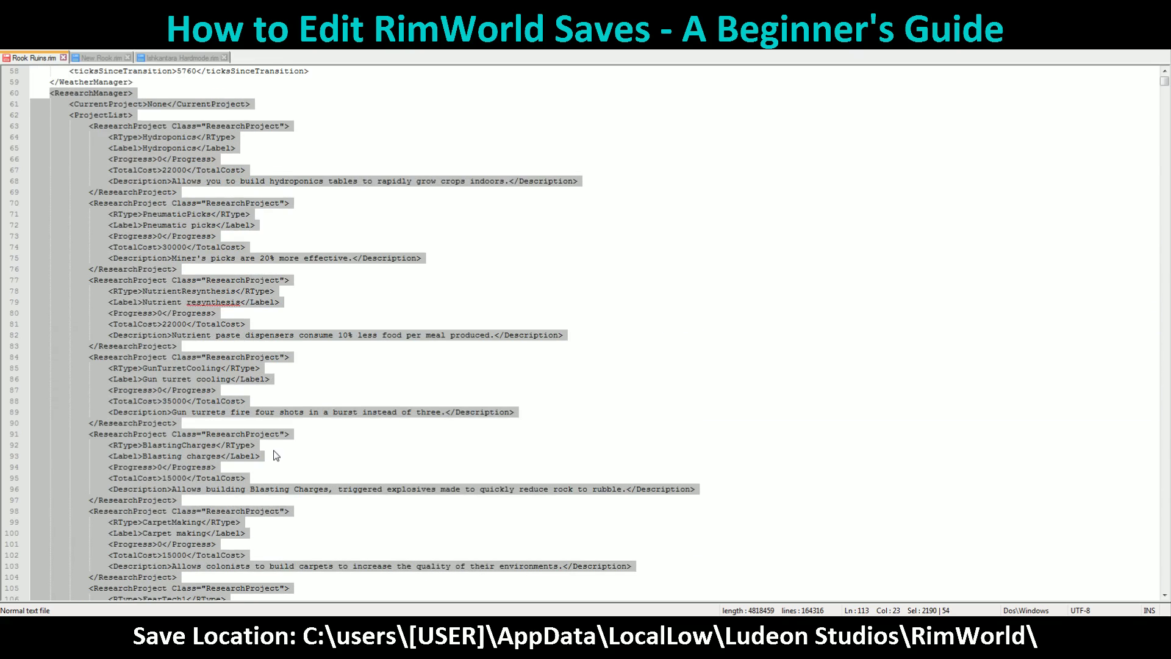
scroll(273, 455, down, 1)
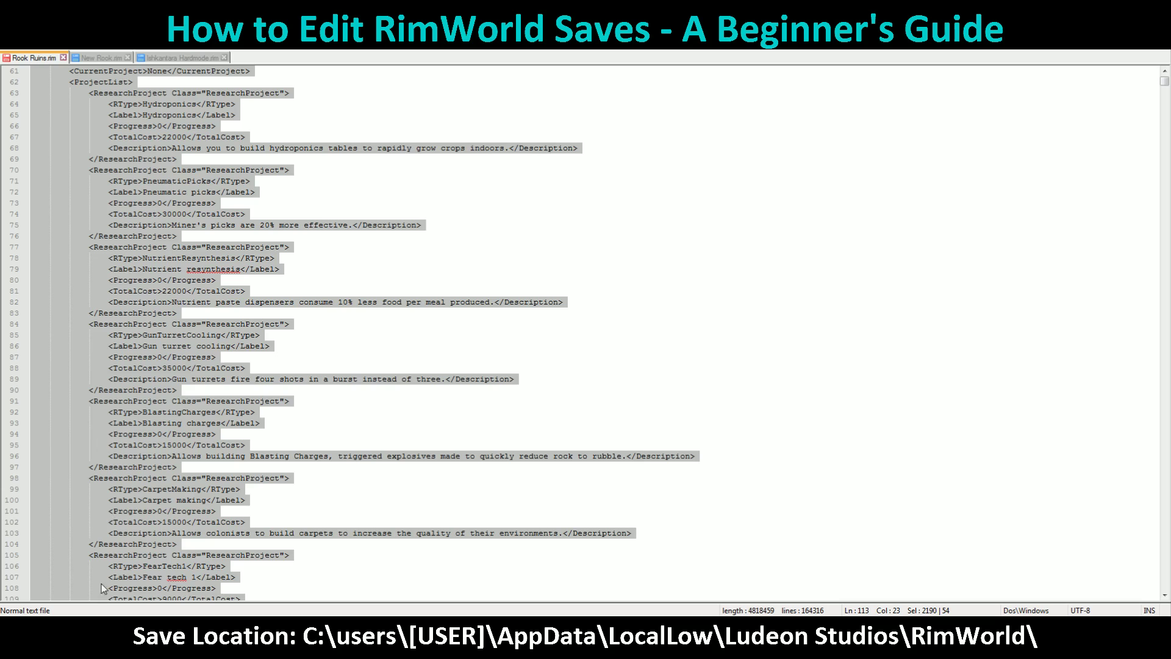
scroll(291, 529, down, 3)
click(385, 478)
Set the Hydroponics research project's Progress value to 22000, matching its total cost.
scroll(385, 477, up, 5)
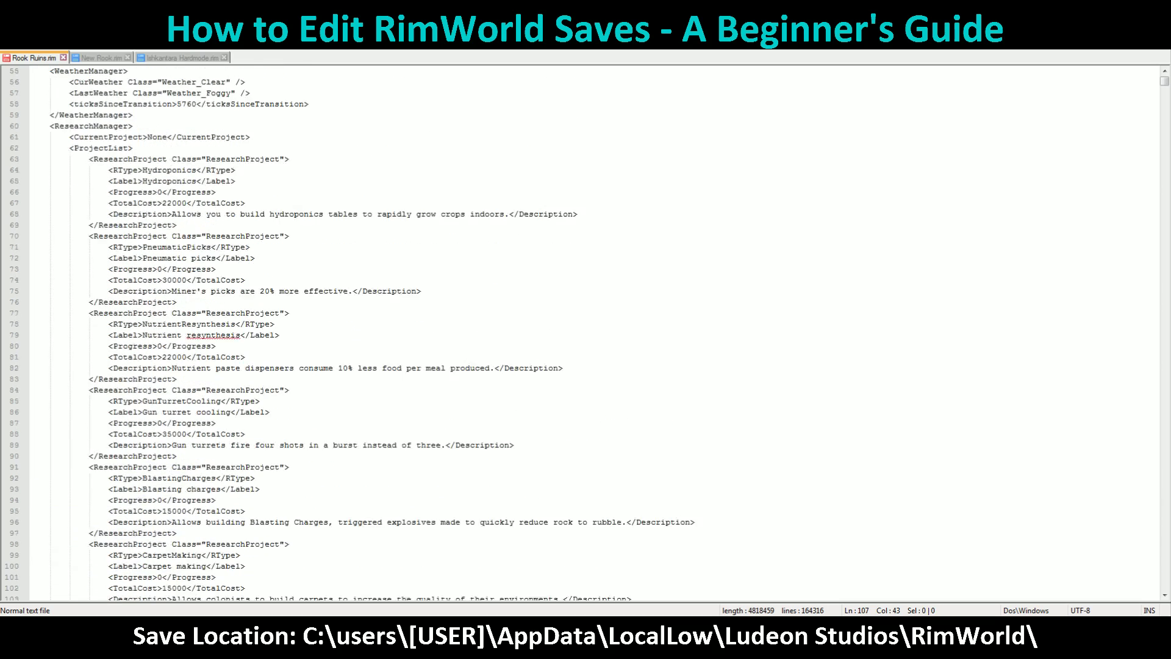
scroll(585, 333, up, 2)
click(159, 258)
double_click(160, 258)
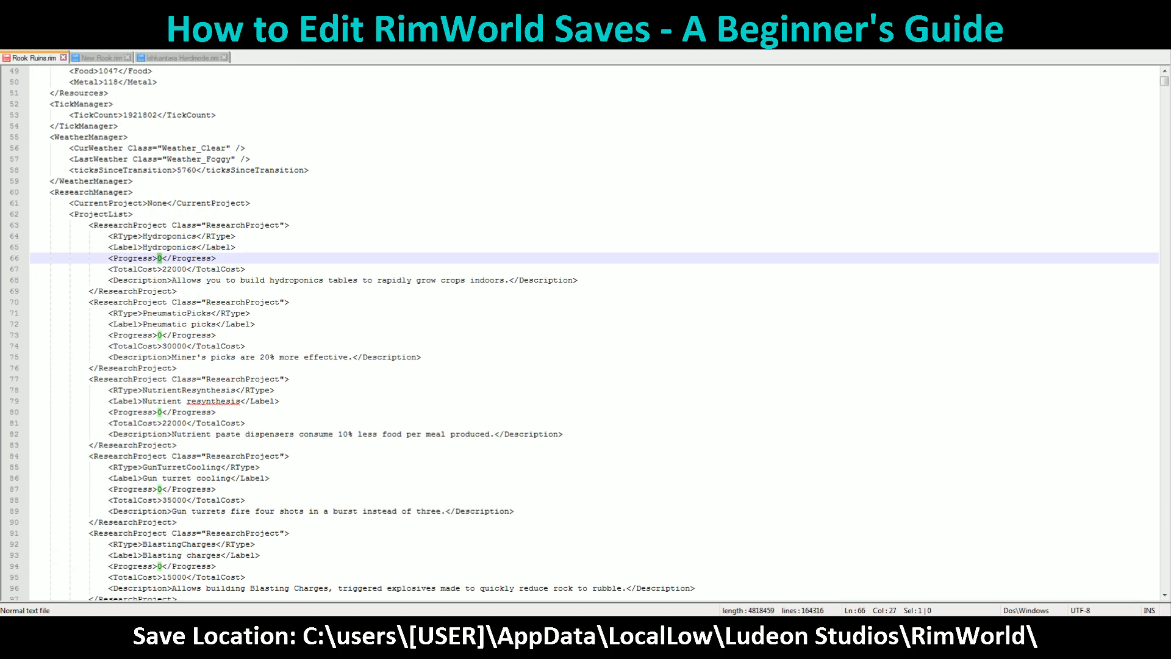
text(22000)
click(245, 269)
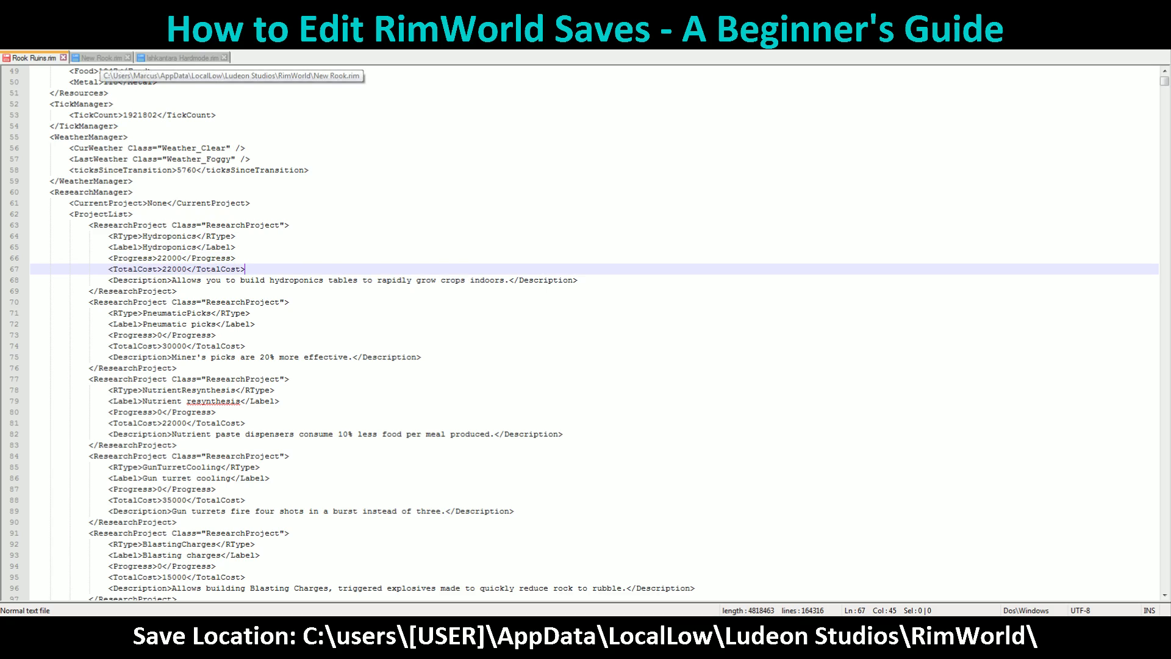
Examine the research Progress values and the Storyteller class line in Ishkantara Hardmode.rim for comparison.
click(178, 58)
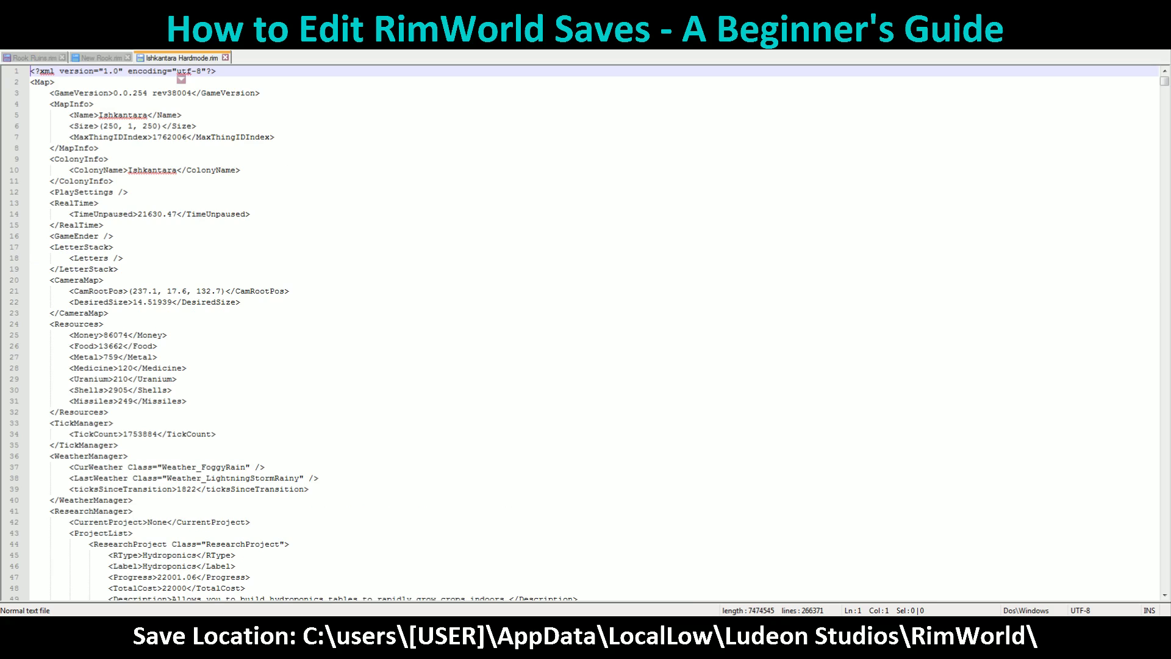
scroll(181, 79, down, 15)
drag(157, 313, 192, 313)
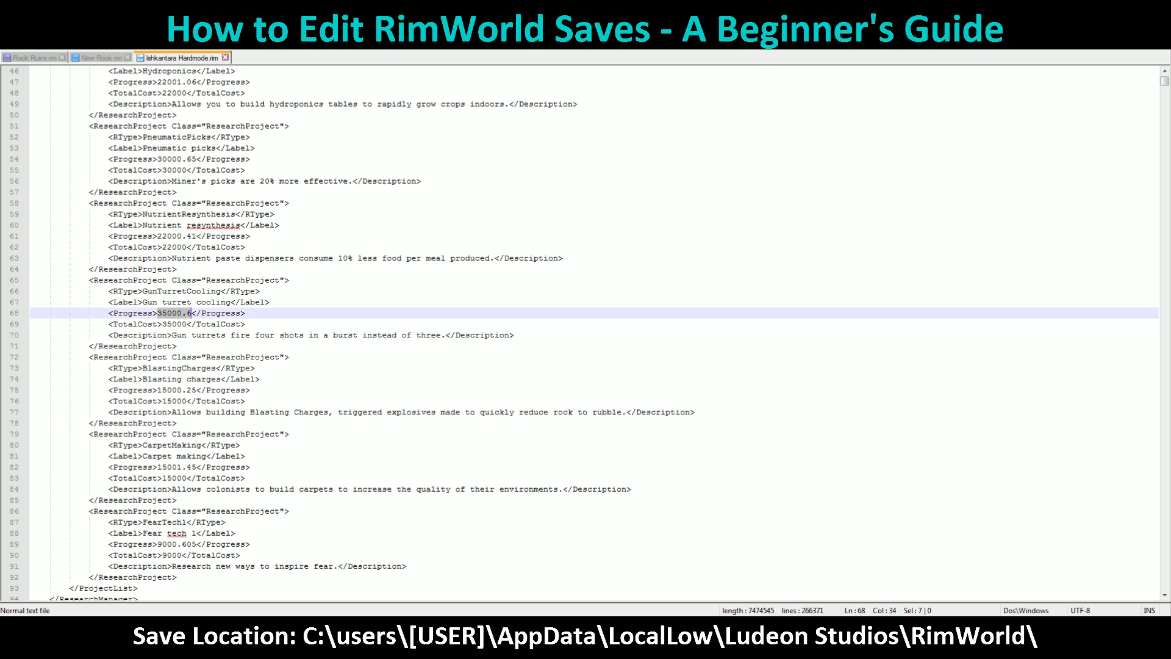
click(178, 423)
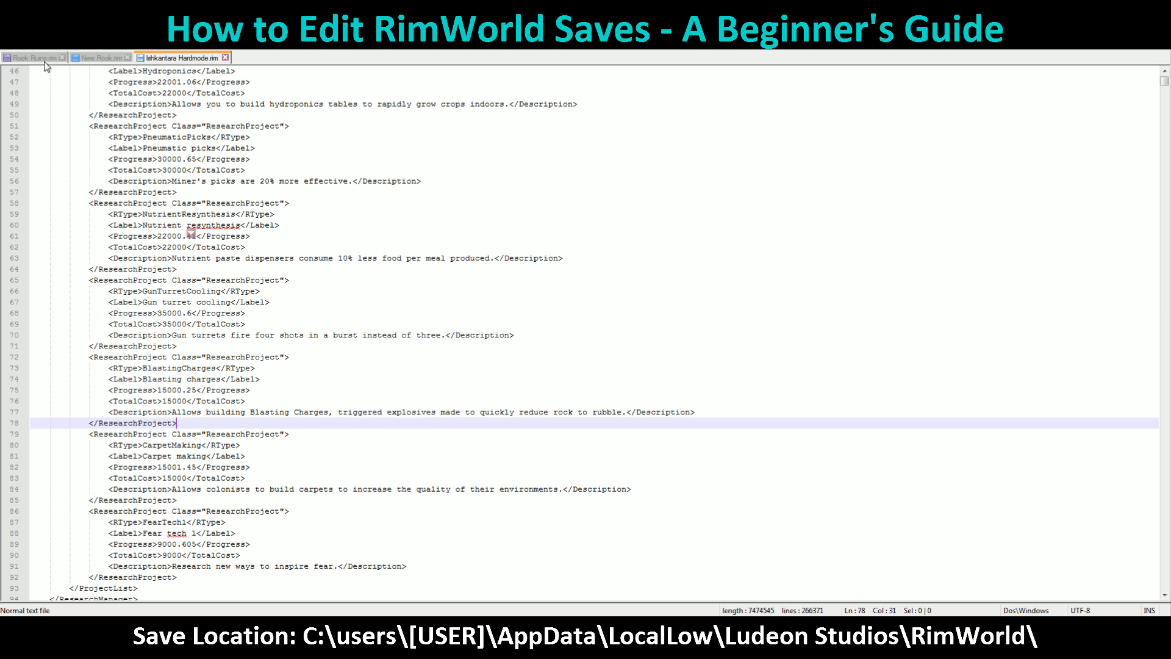
scroll(593, 333, down, 9)
scroll(594, 334, down, 6)
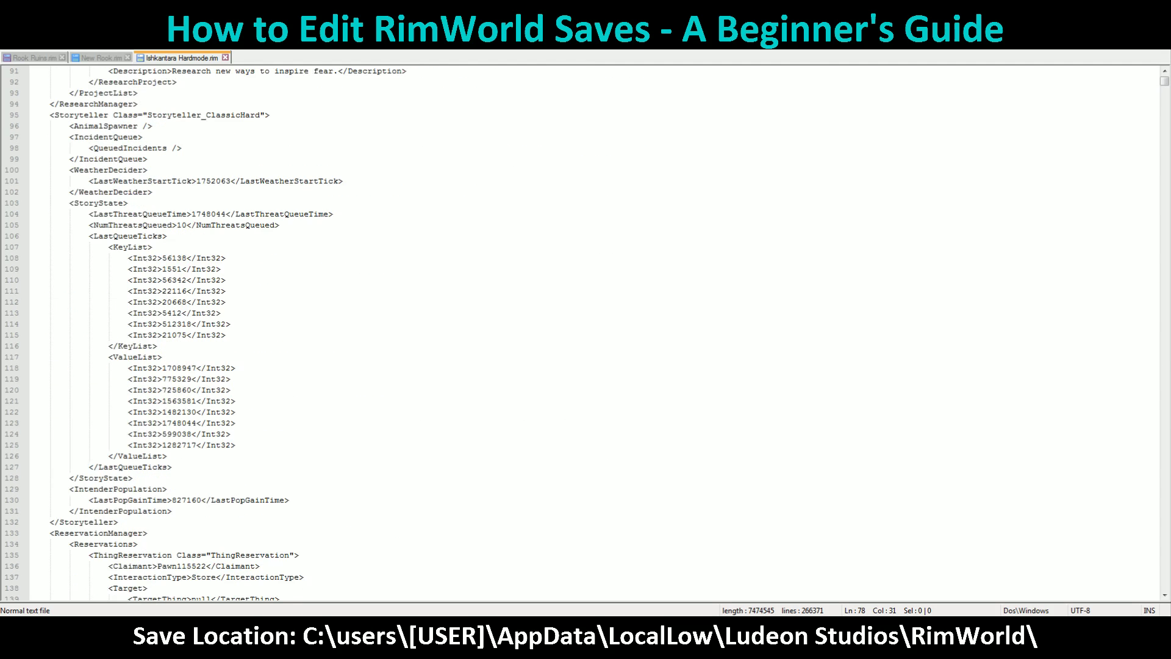
scroll(593, 334, up, 4)
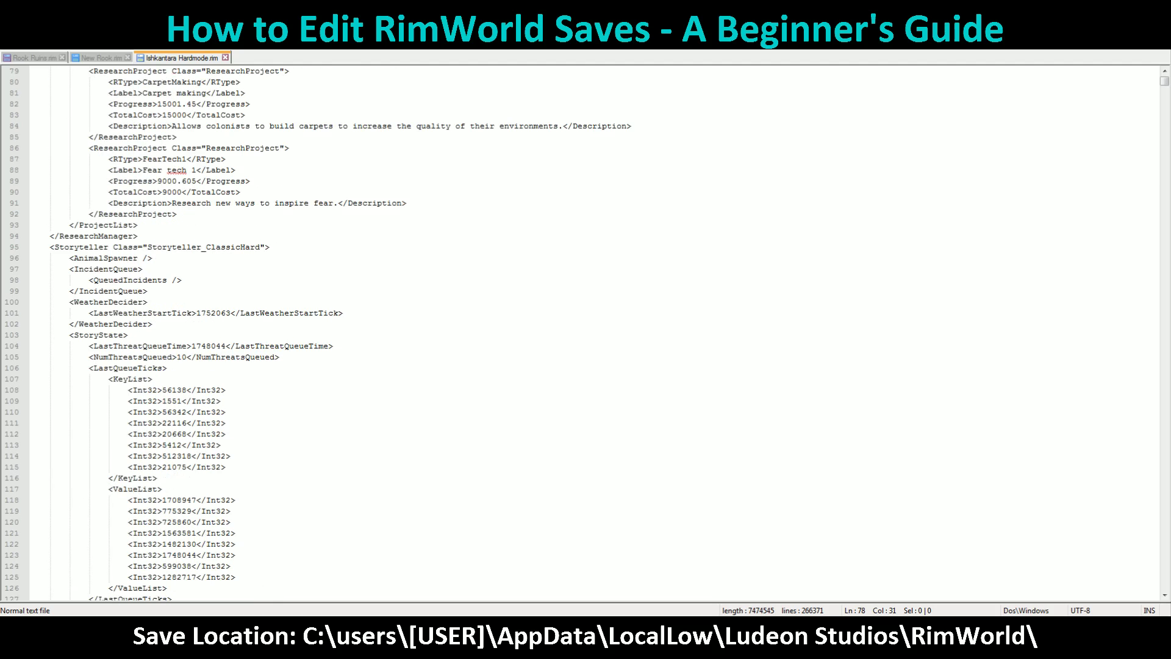
drag(270, 247, 30, 247)
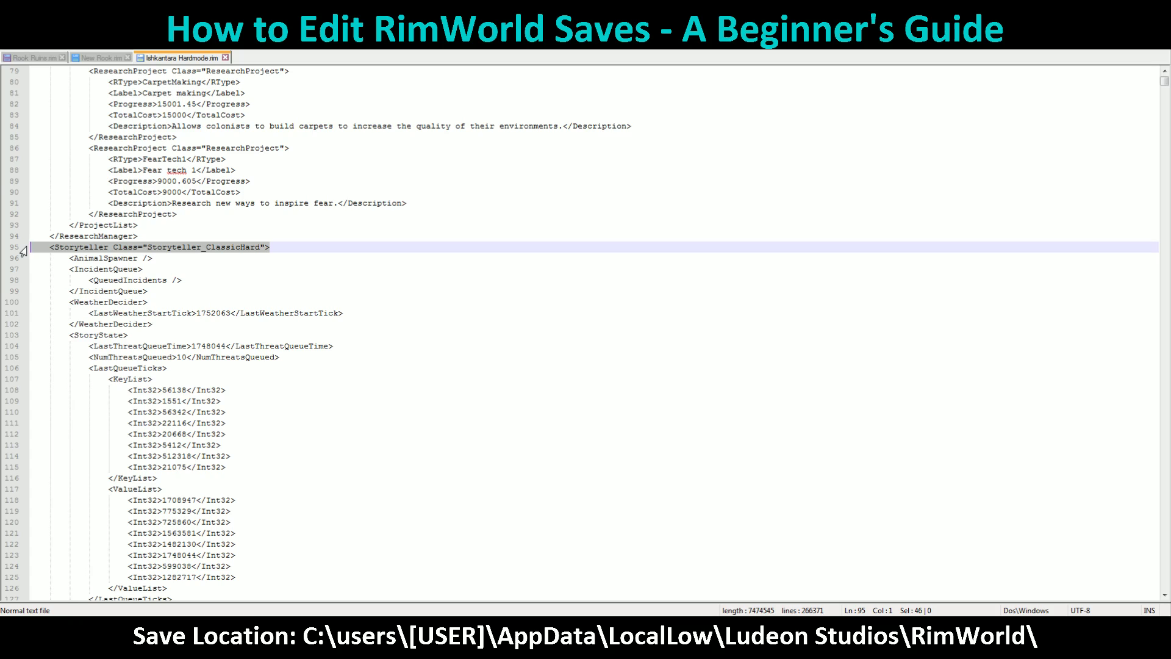
Return to Rook Ruins.rim and locate and highlight its Storyteller class line below the ResearchManager block.
click(34, 58)
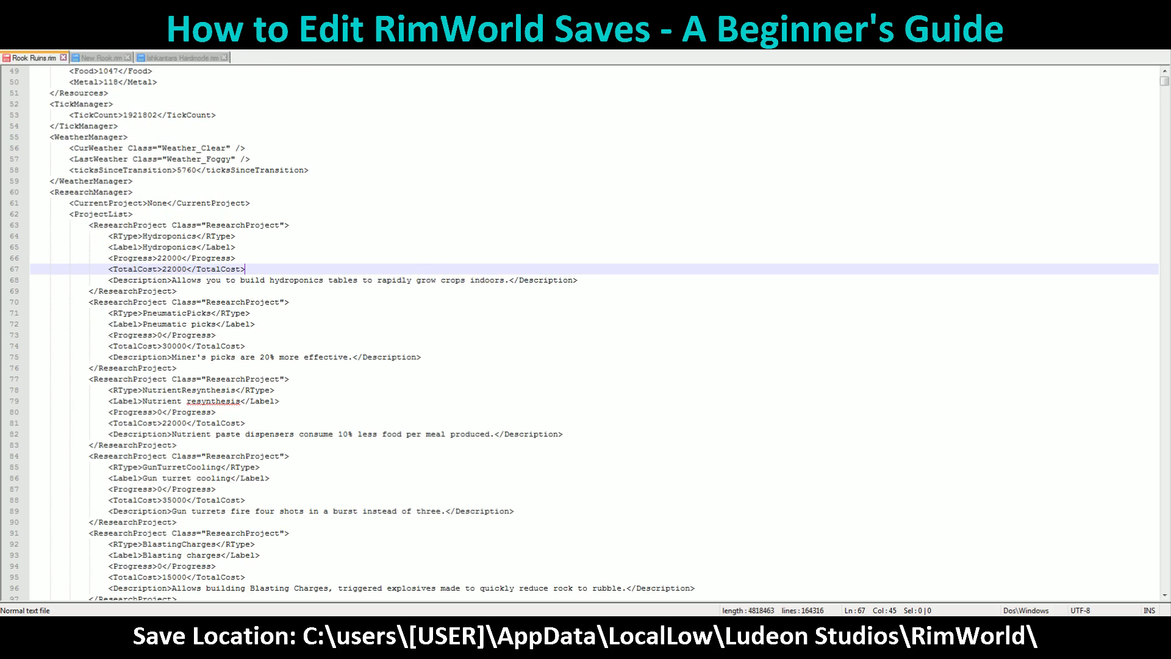
scroll(583, 329, down, 18)
scroll(584, 330, down, 9)
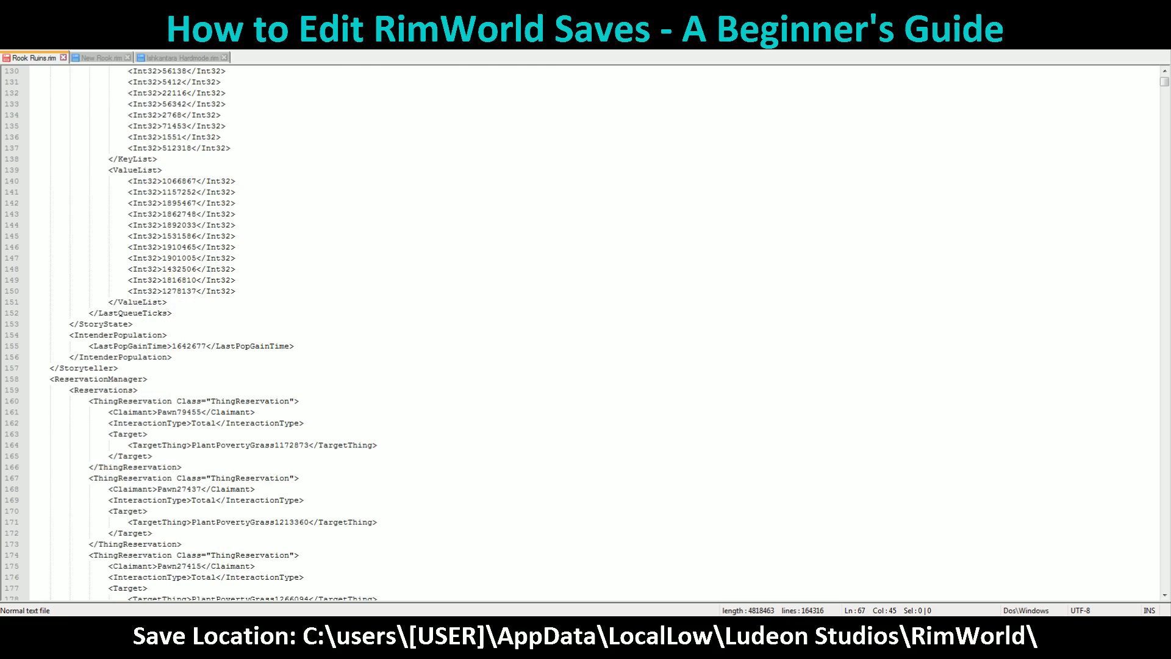
scroll(584, 330, down, 9)
scroll(584, 329, up, 8)
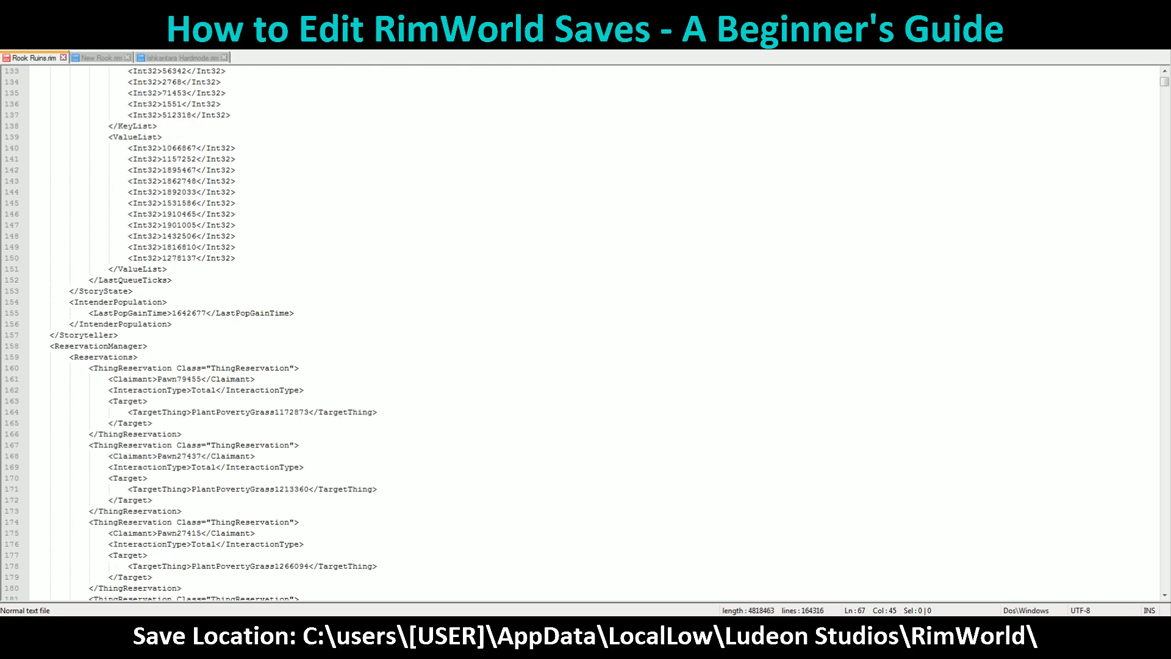
scroll(583, 330, up, 13)
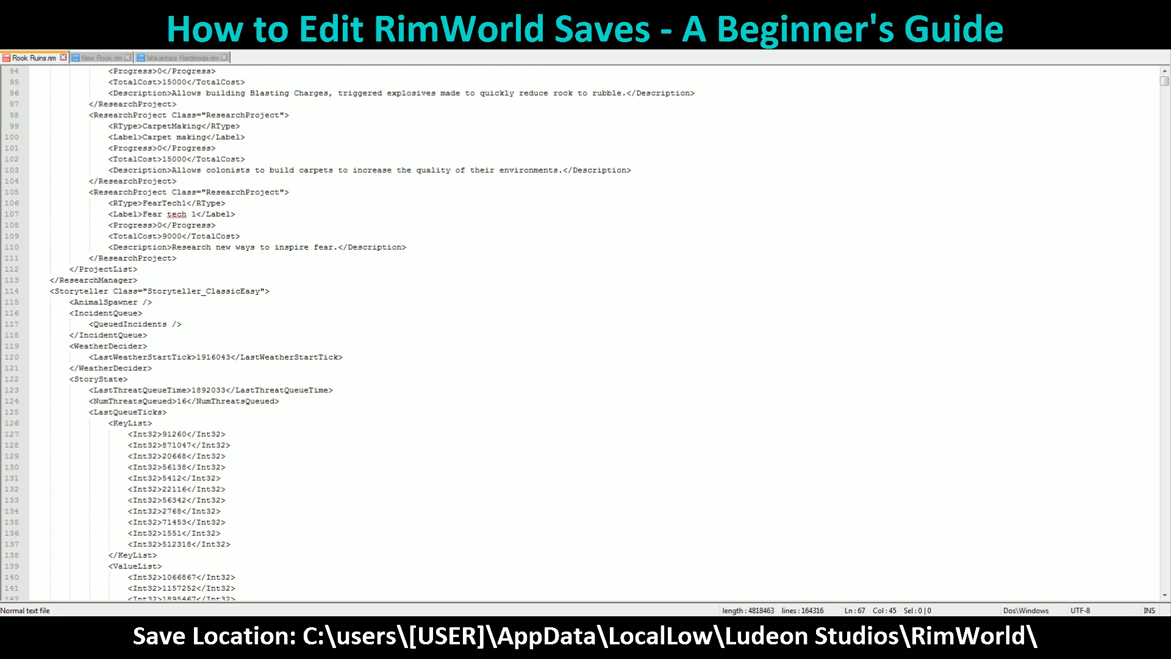
drag(270, 291, 9, 291)
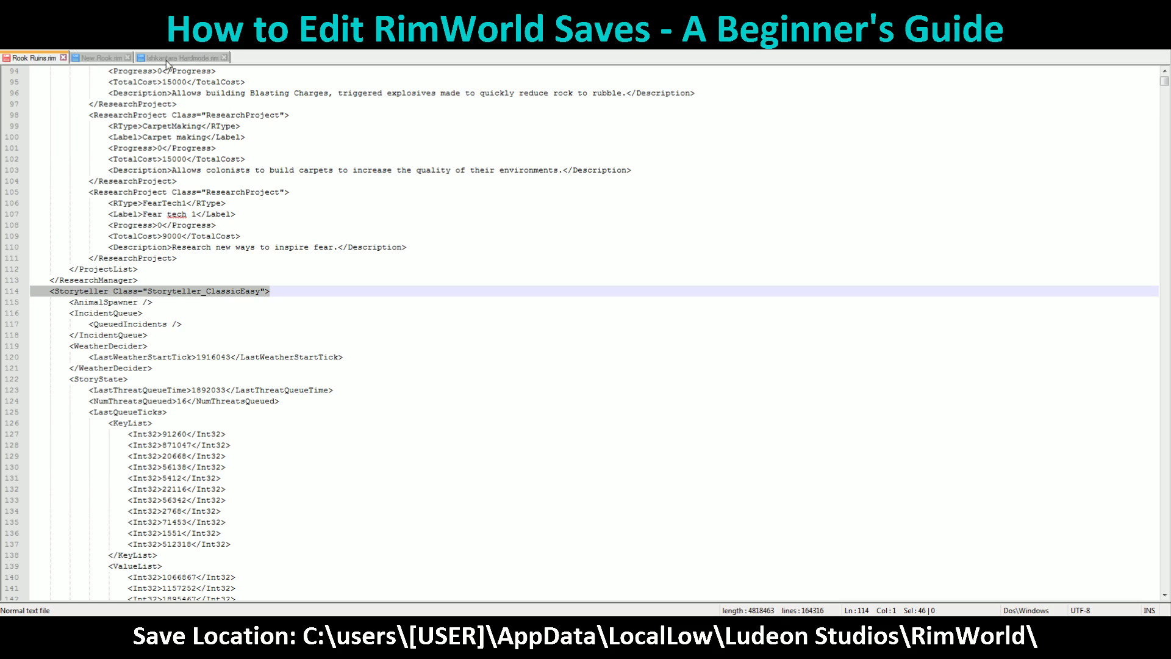
Switch to the New Rook.rim save and look through the sections below its header.
click(102, 59)
scroll(585, 330, down, 18)
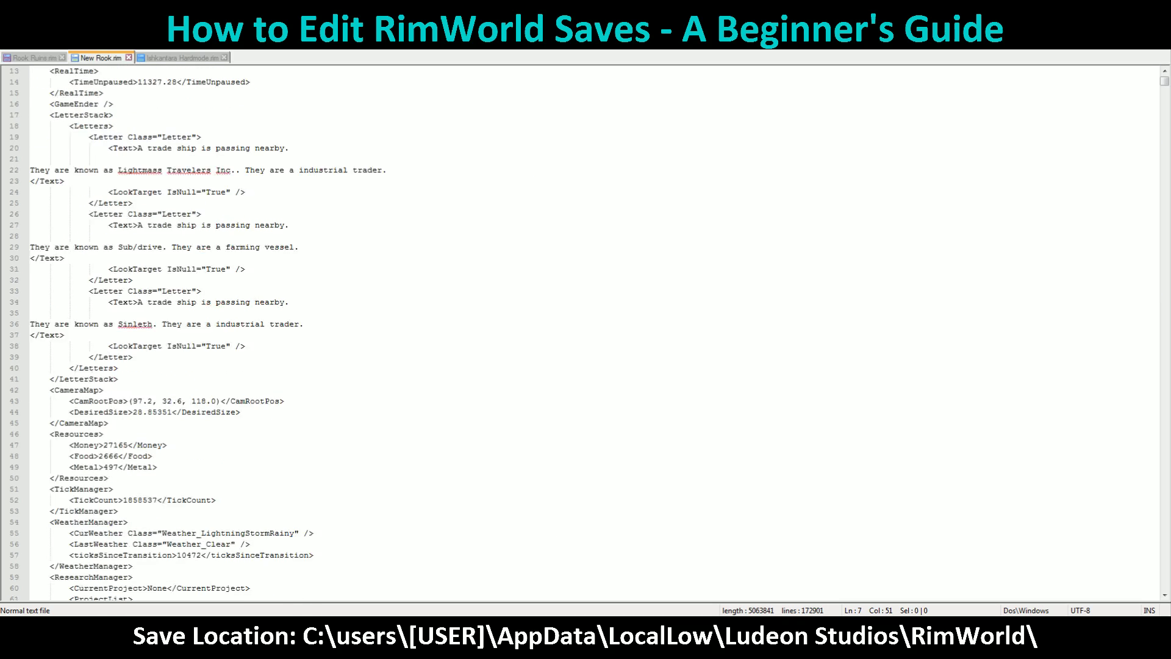